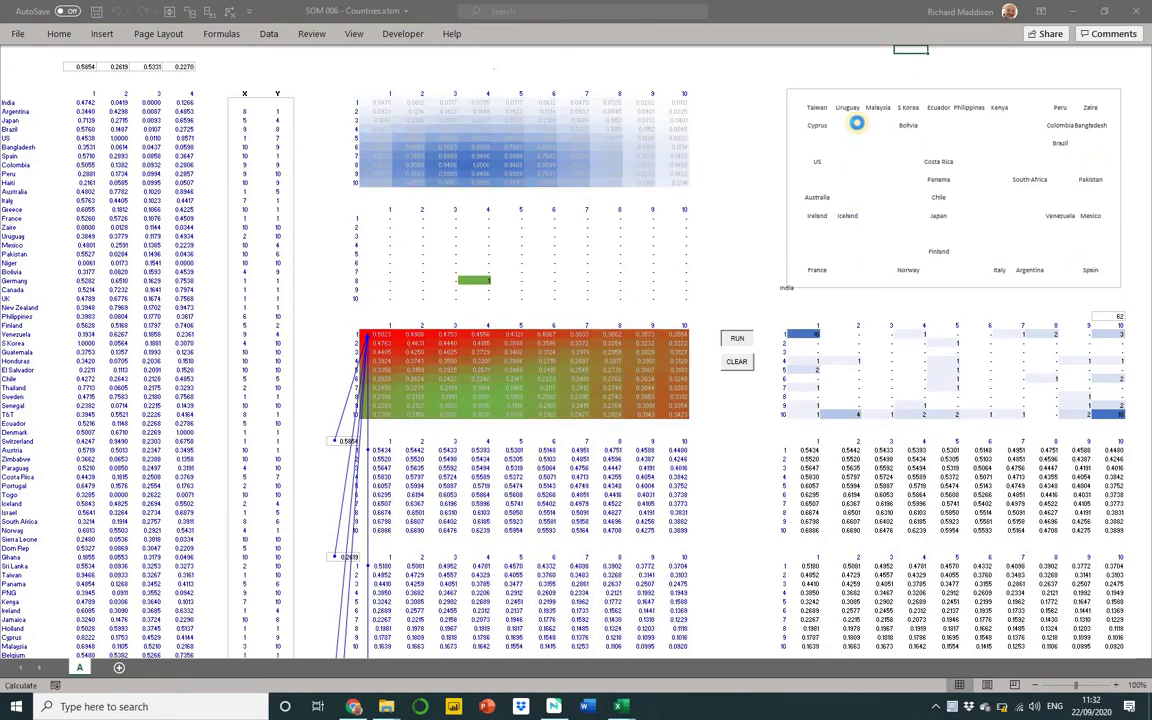
Switch from the countries SOM workbook to Chrome, which shows the SOM paper
key(alt+Tab)
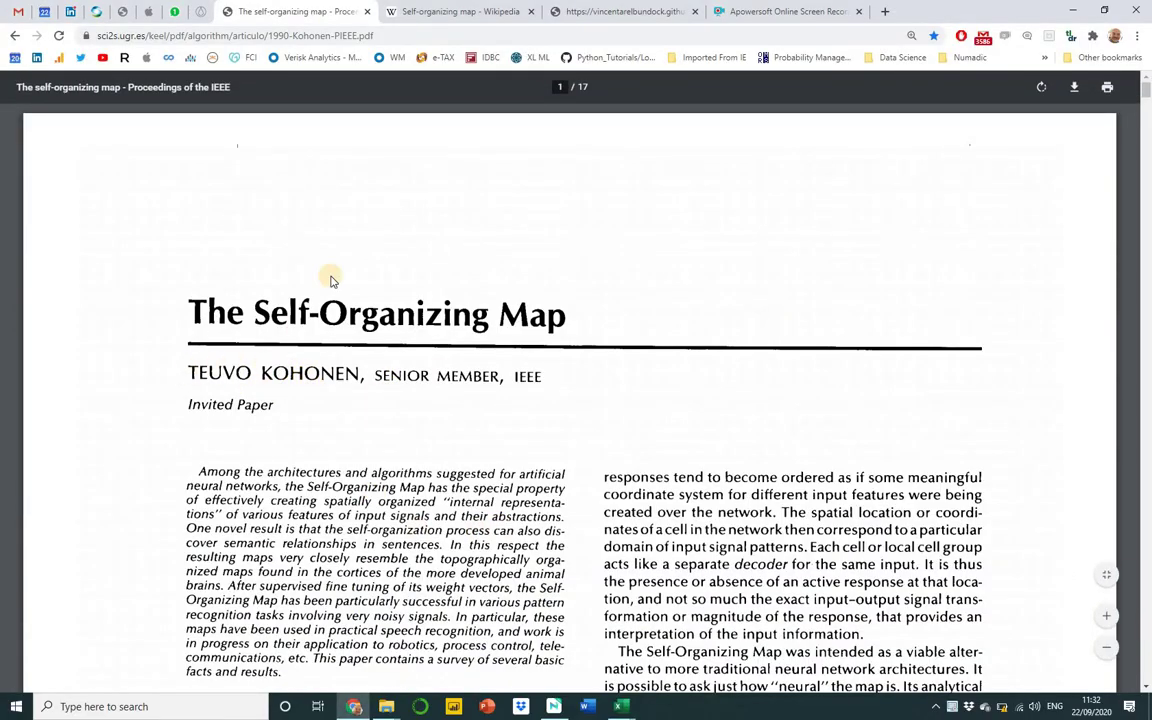
Open the Wikipedia 'Self-organizing map' article in Chrome
click(408, 11)
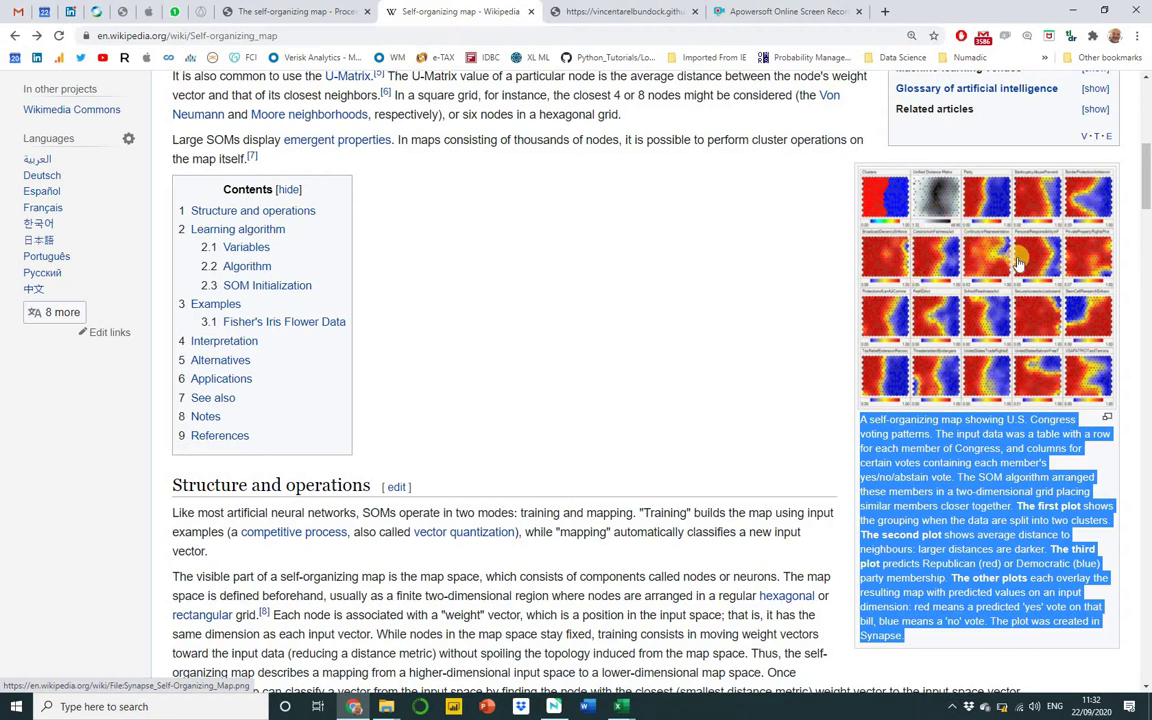
Return to SOM 006 - Countries and let training place Ireland, Japan and Bangladesh
key(alt+Tab)
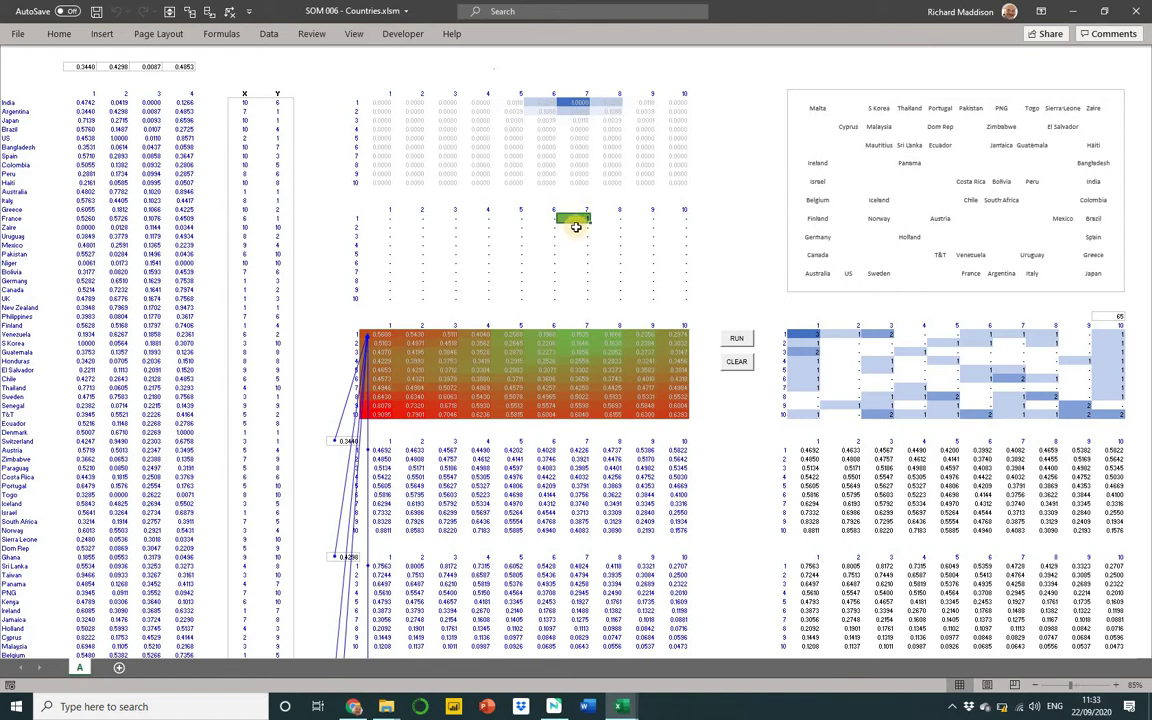
Inspect weight values 0.3791, 0.3985 and 0.4258, the Australia–Greece inputs and the winning-neuron cell
click(581, 486)
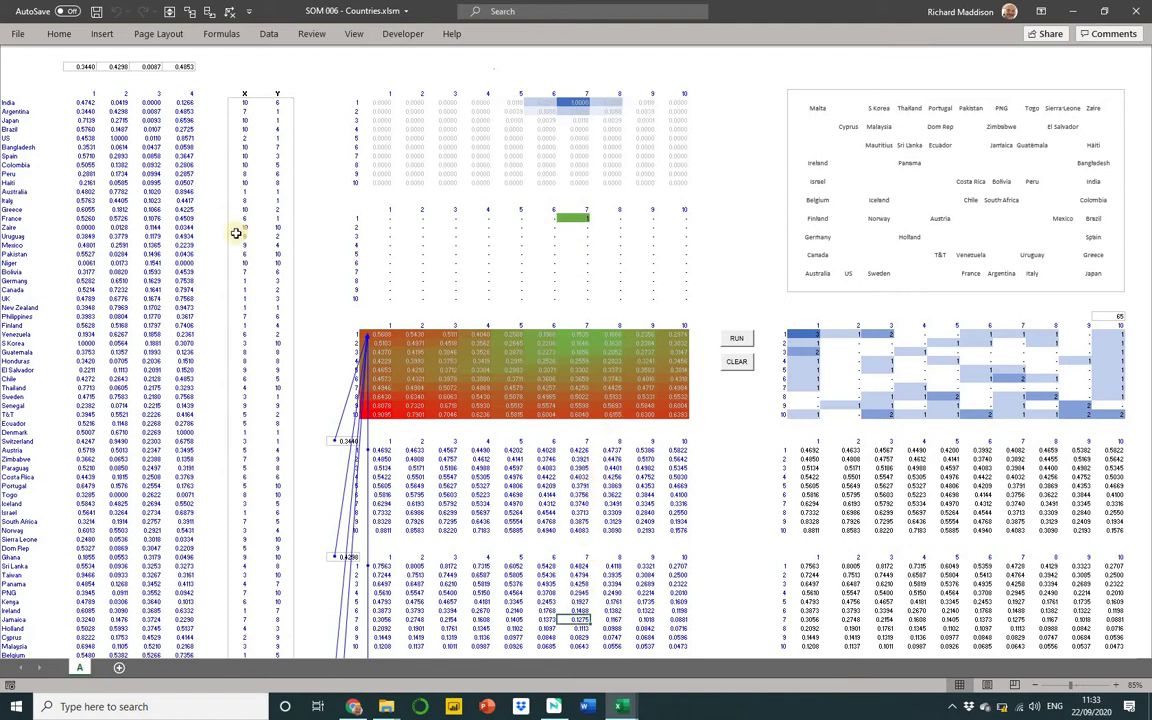
drag(80, 209, 185, 193)
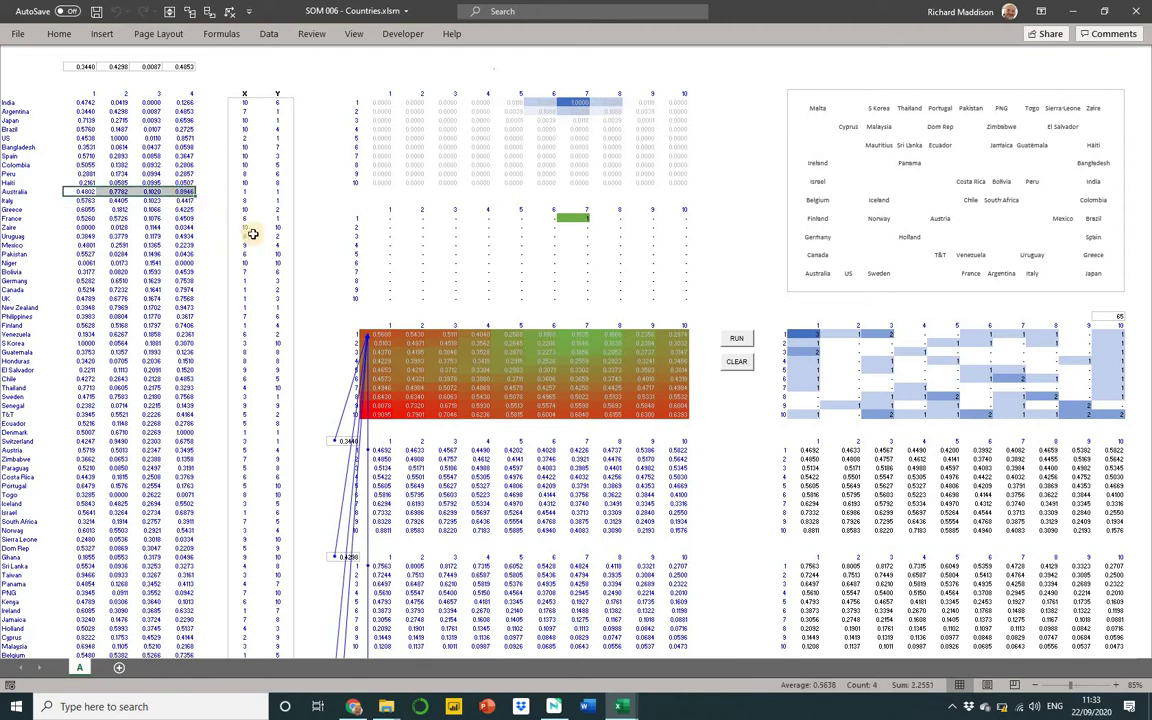
click(568, 217)
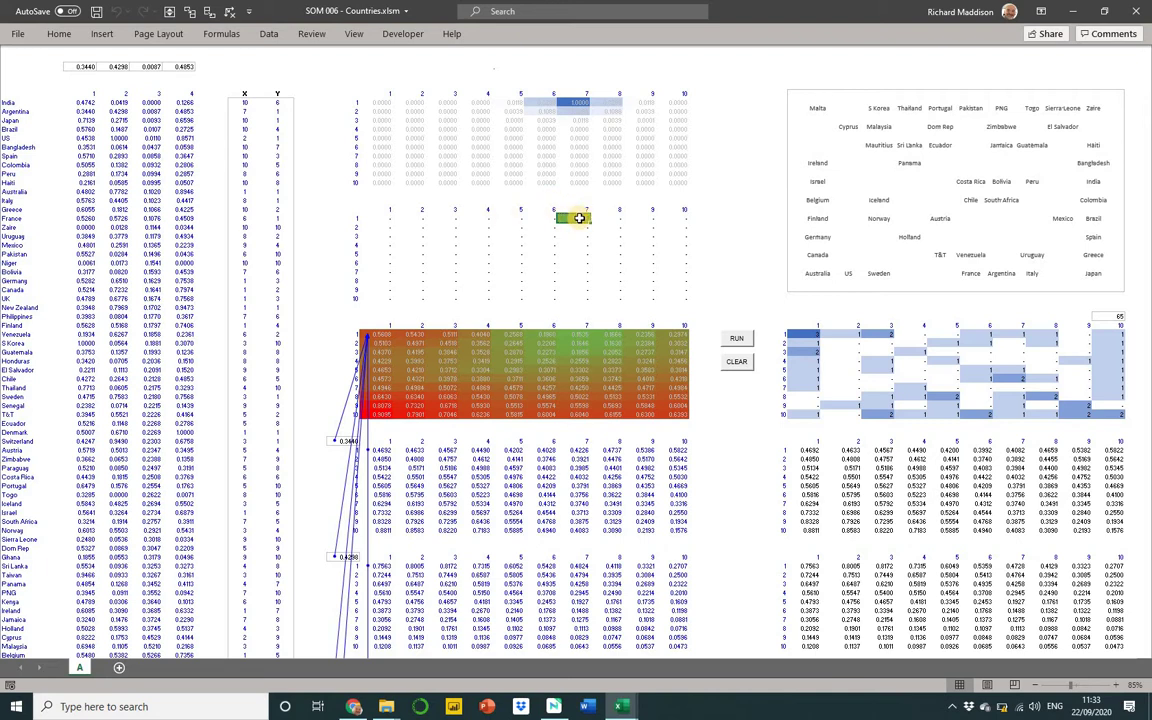
click(579, 466)
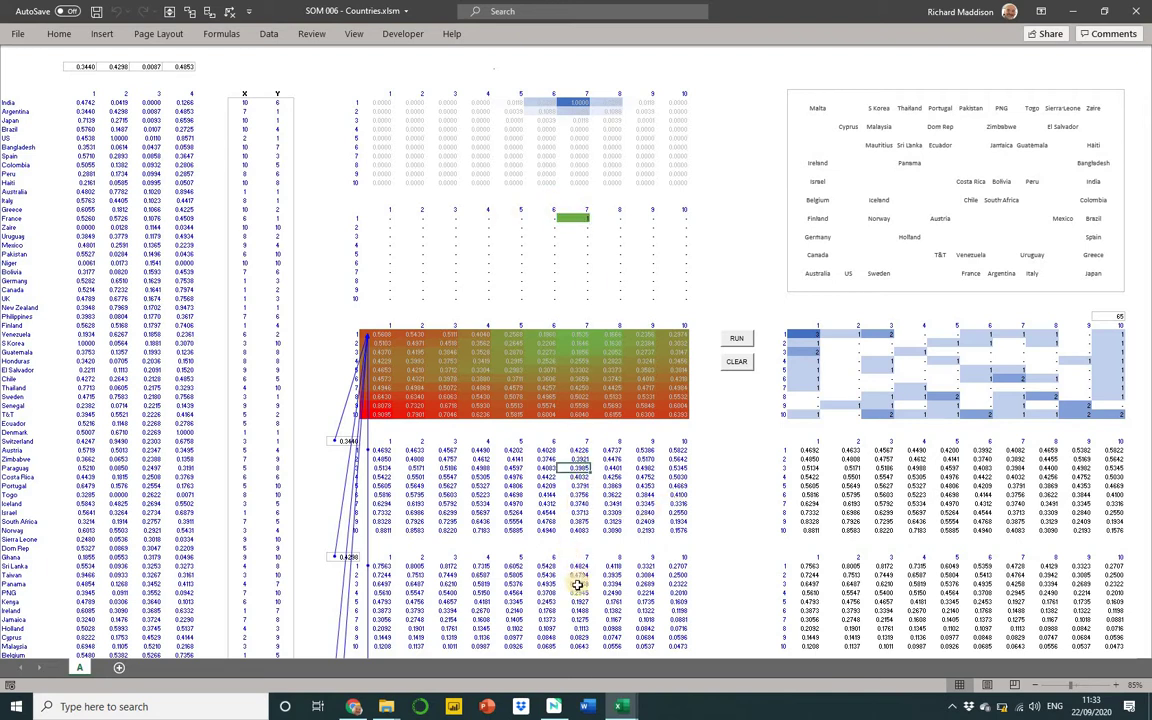
click(580, 584)
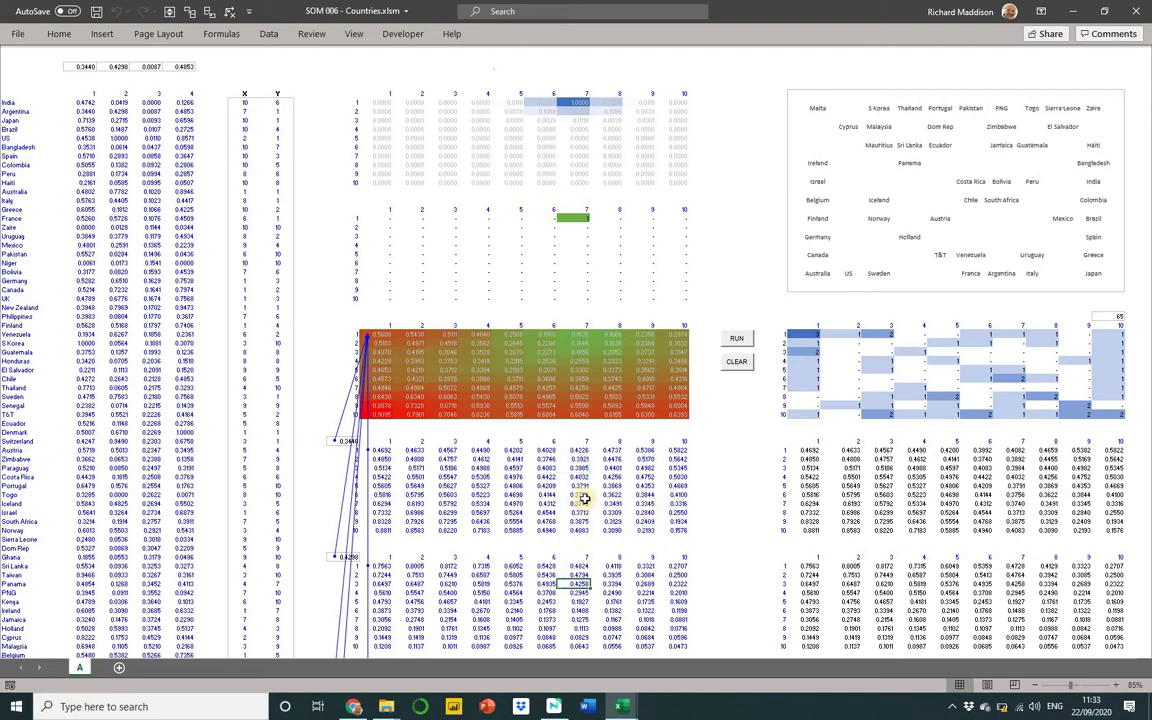
click(580, 217)
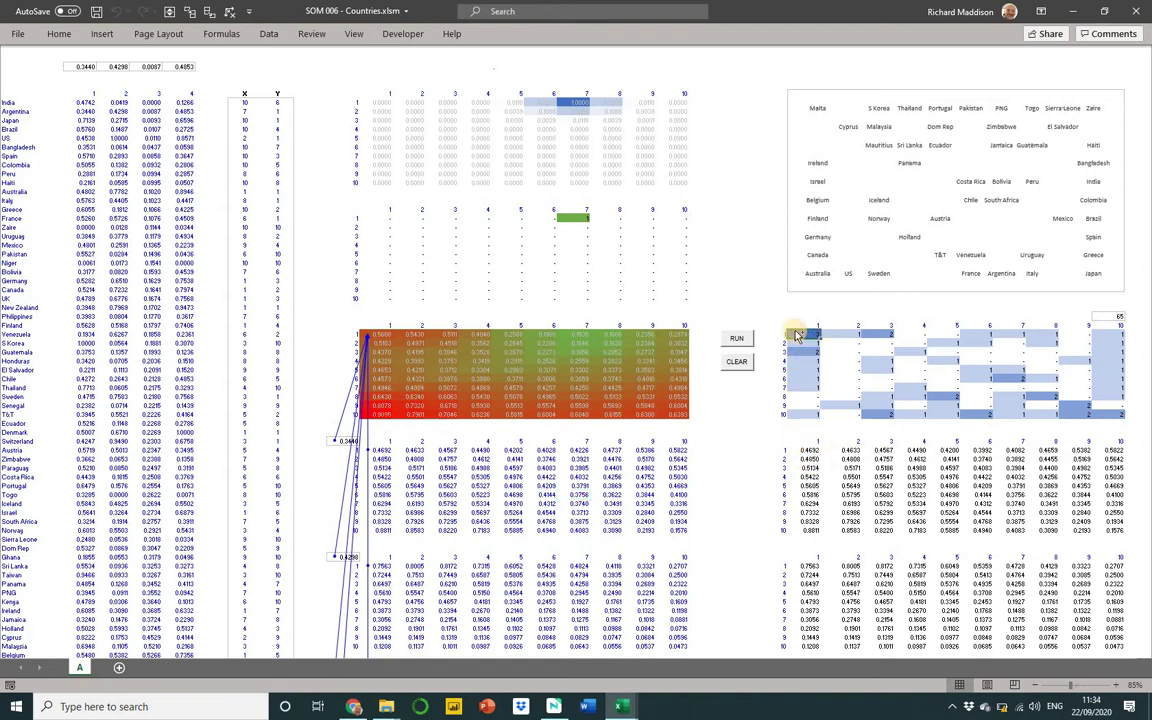
Check Haiti's X and Y coordinates and a distance value in the heat map
click(244, 182)
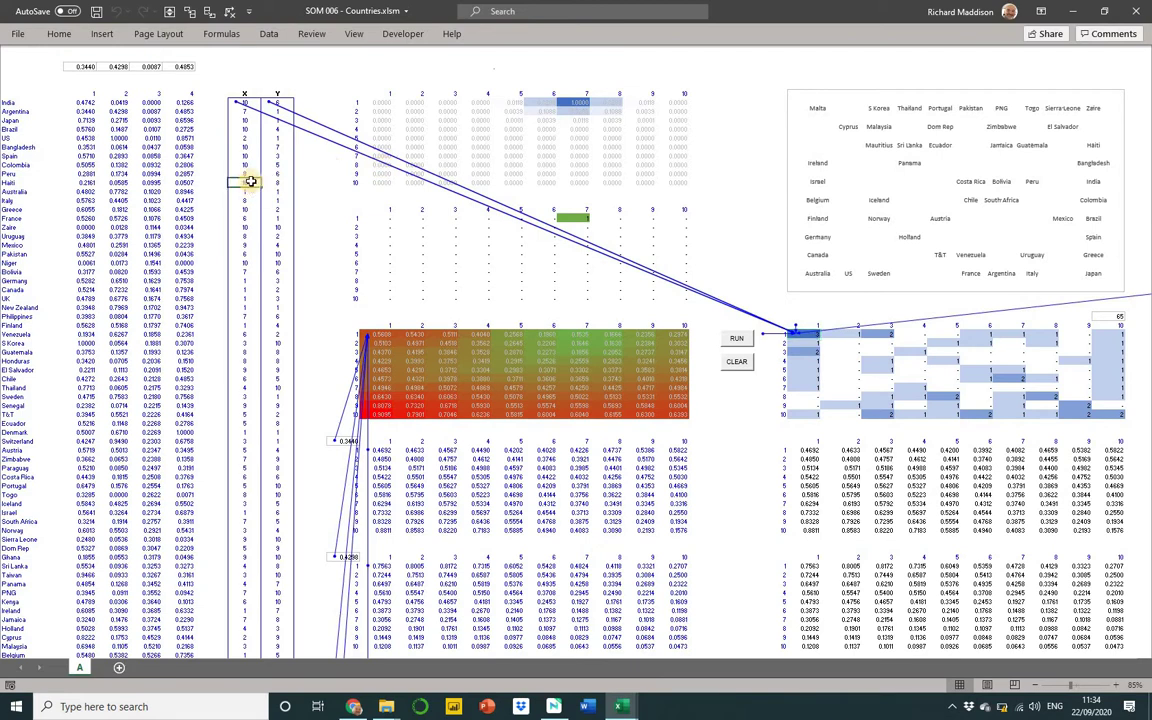
click(276, 182)
click(274, 182)
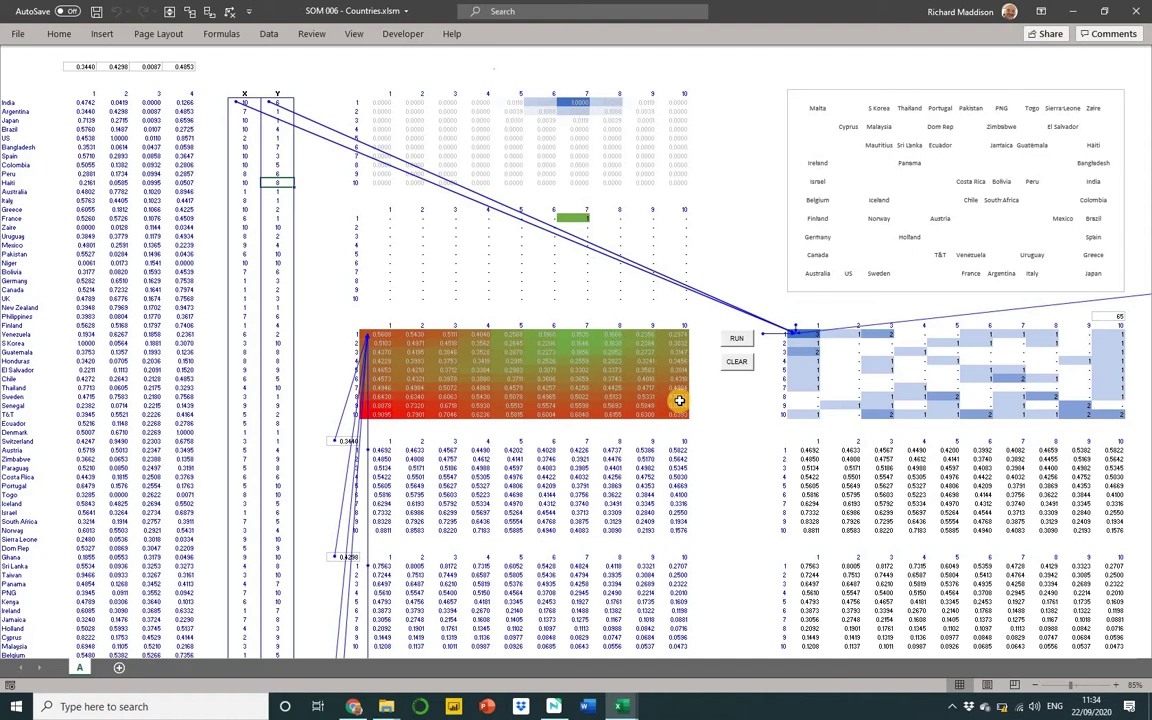
click(679, 397)
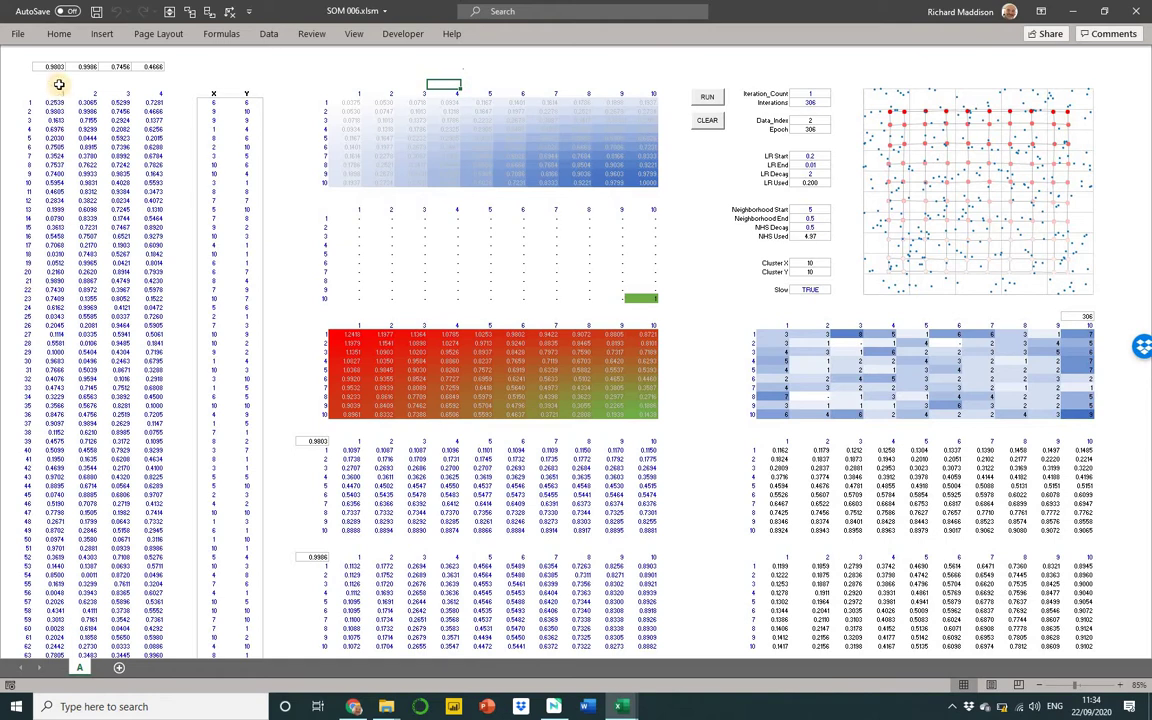
drag(50, 85, 70, 424)
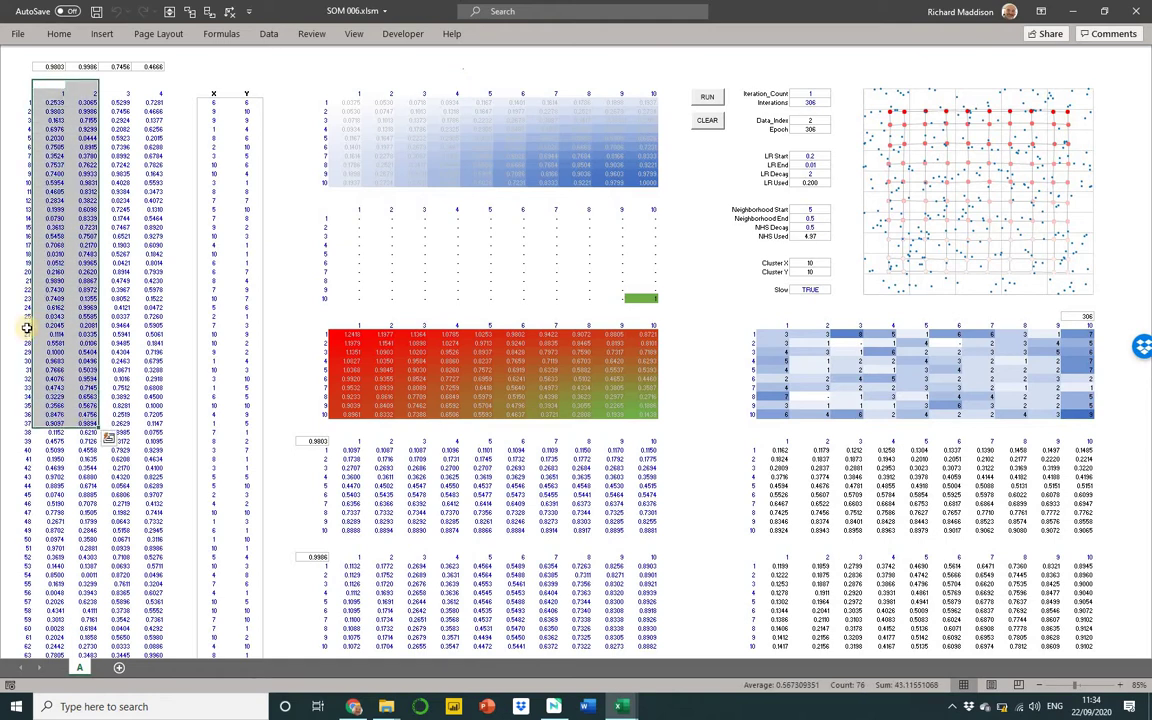
drag(23, 110, 22, 306)
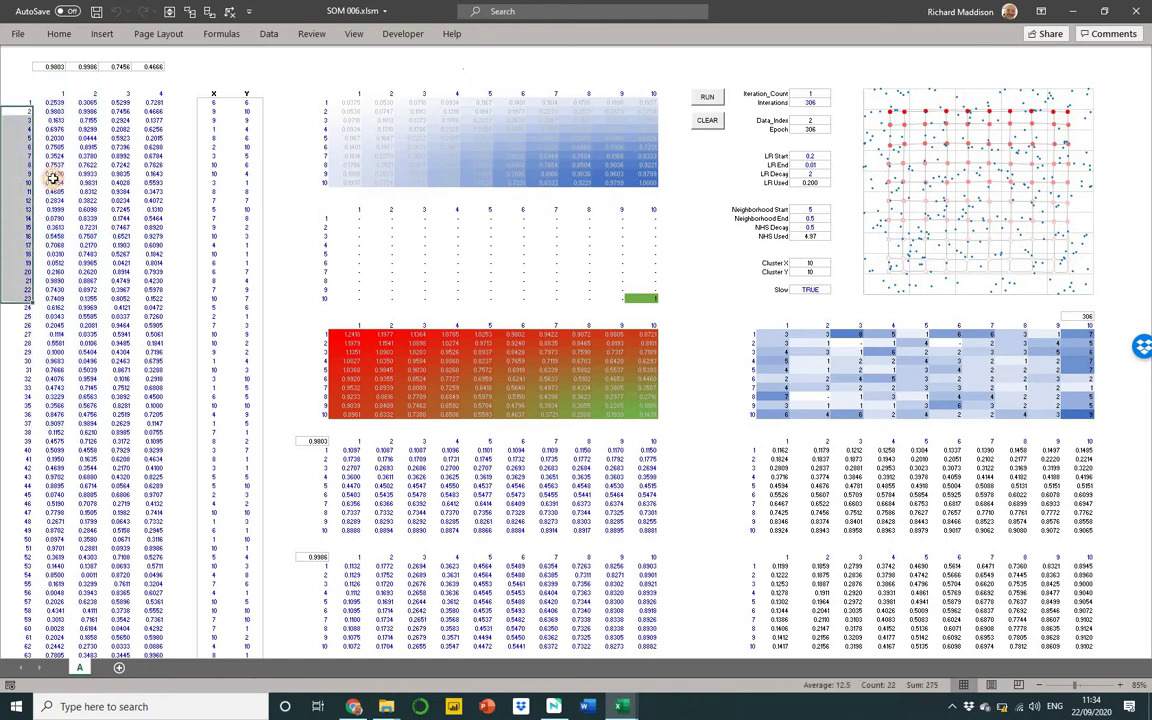
drag(62, 110, 88, 183)
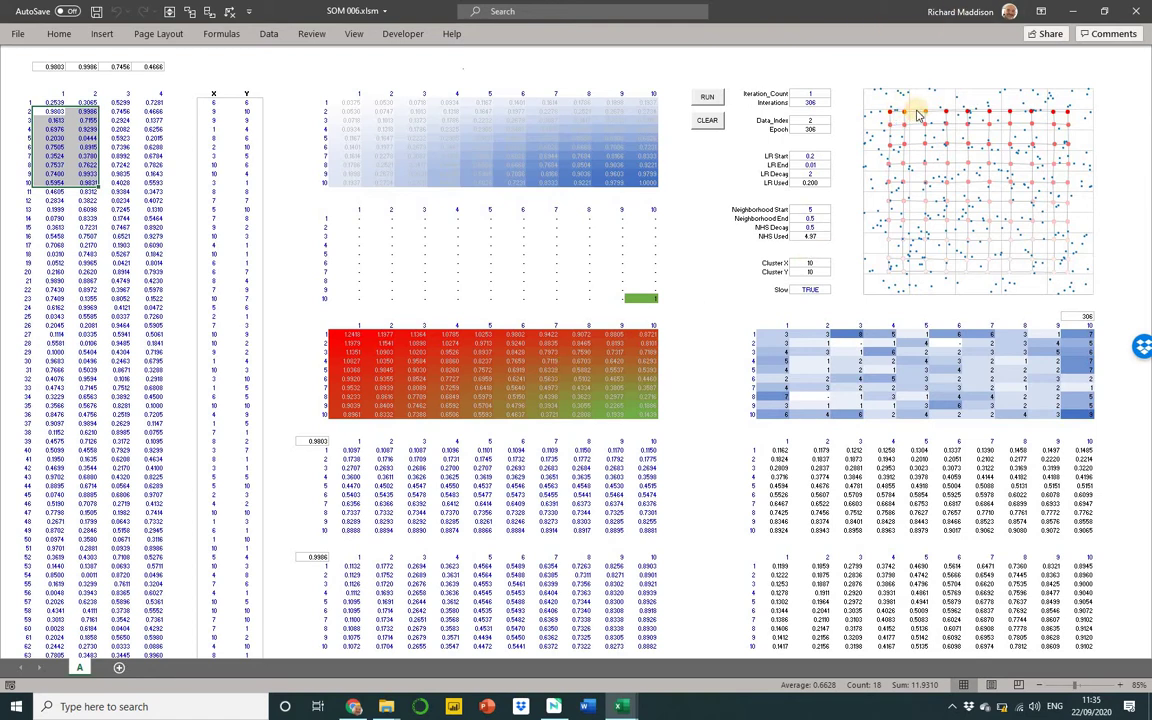
click(342, 335)
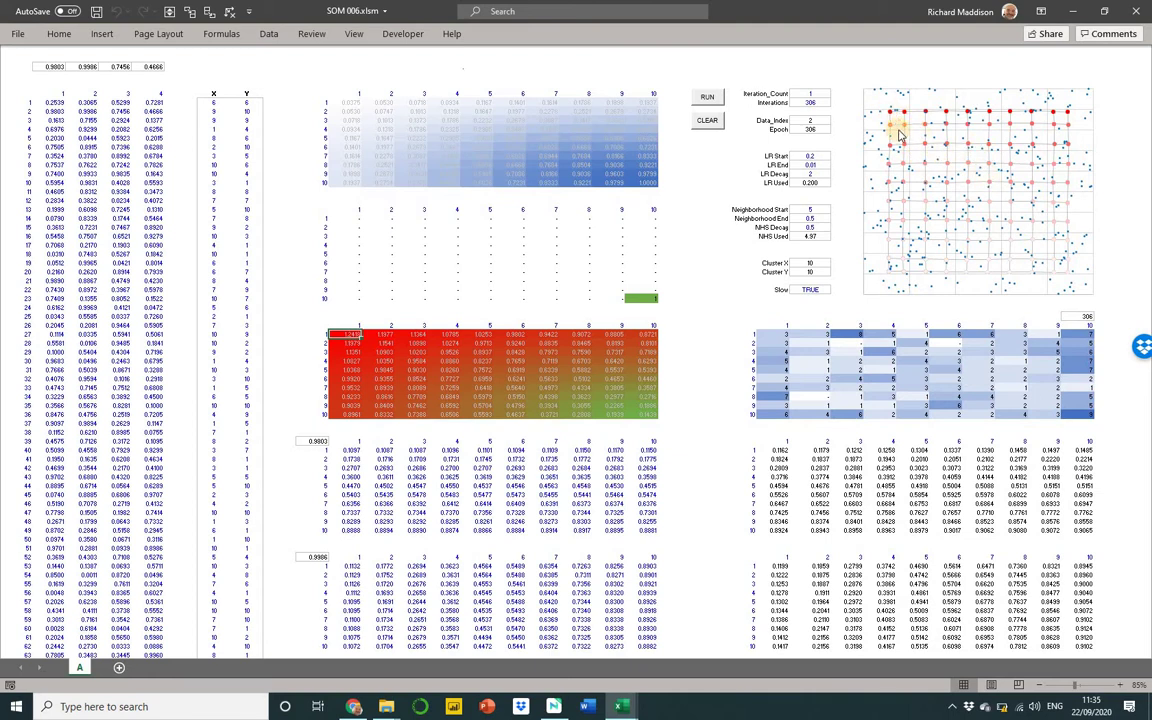
drag(785, 335, 1078, 418)
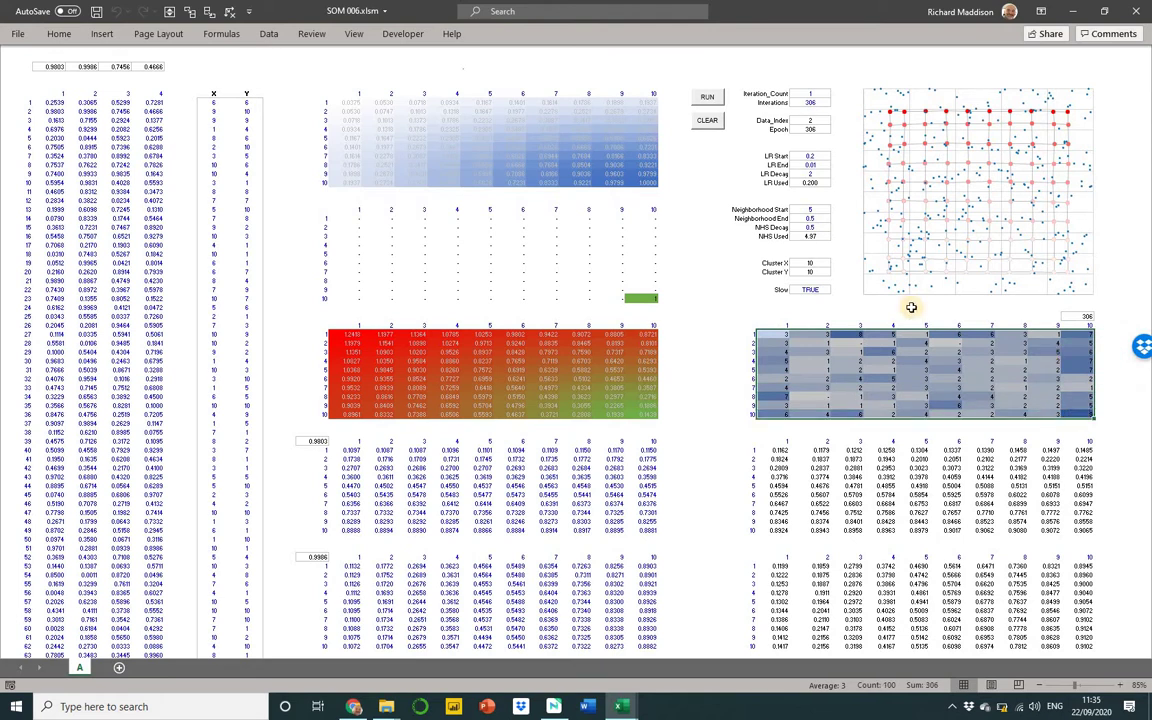
Clear the 2D SOM's map and counts, then run training again to iteration 307
click(707, 122)
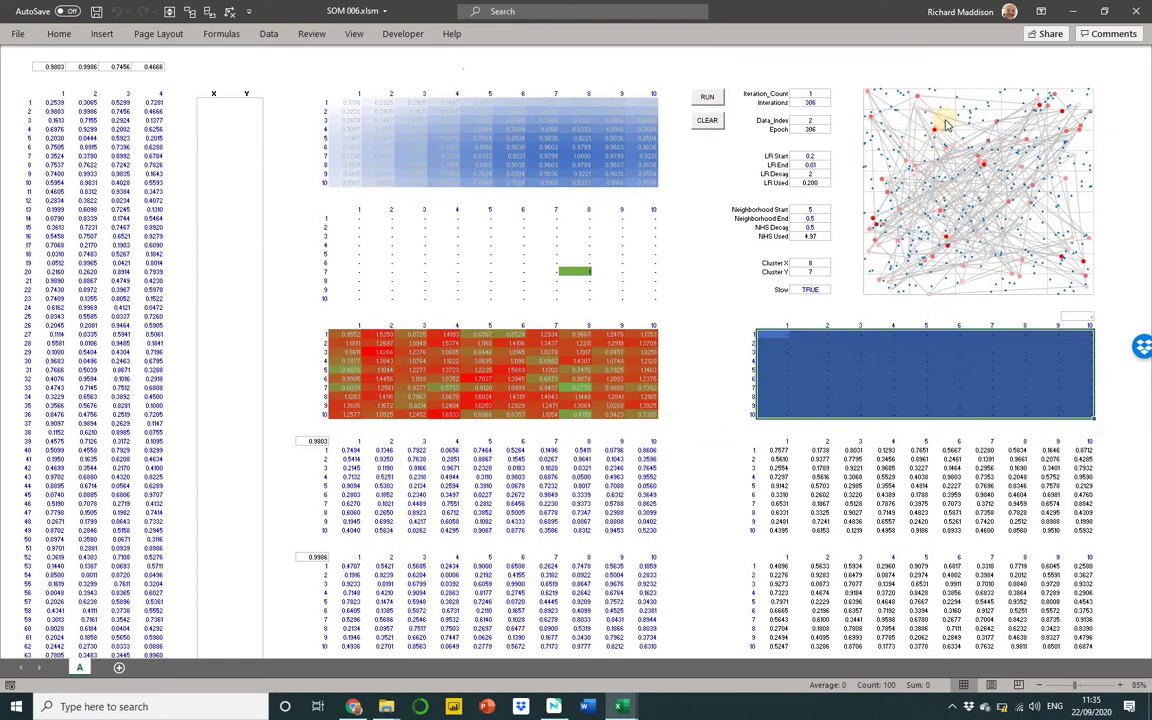
mouse_move(946, 124)
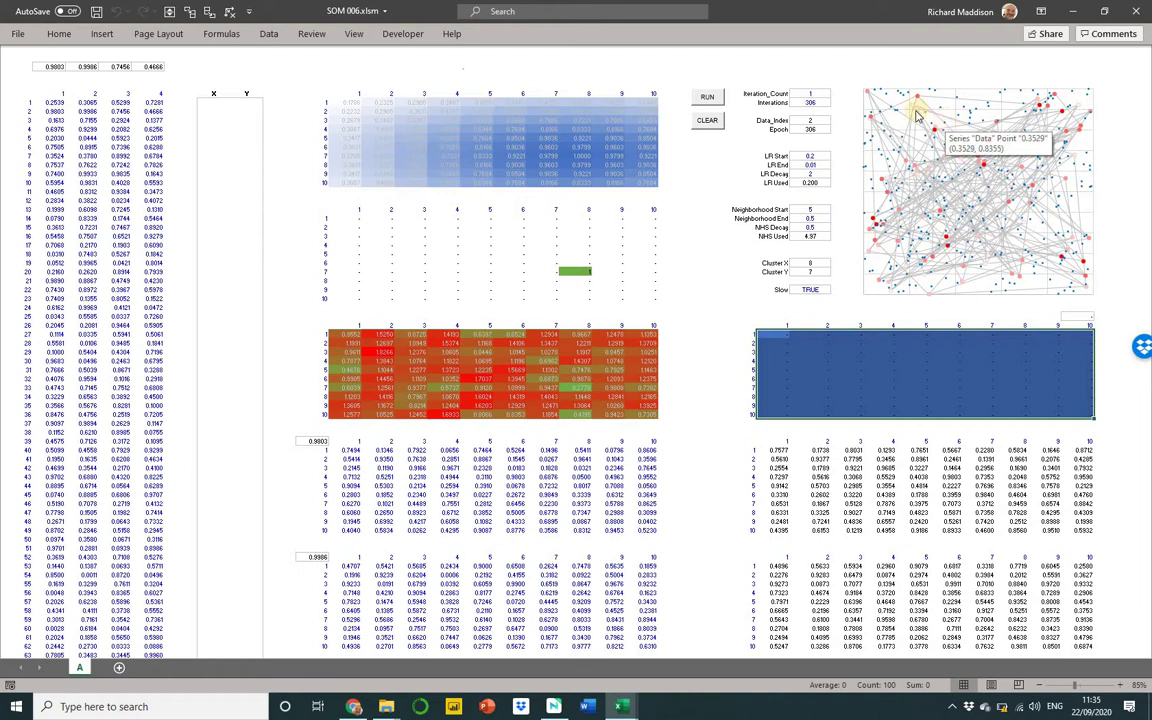
click(707, 97)
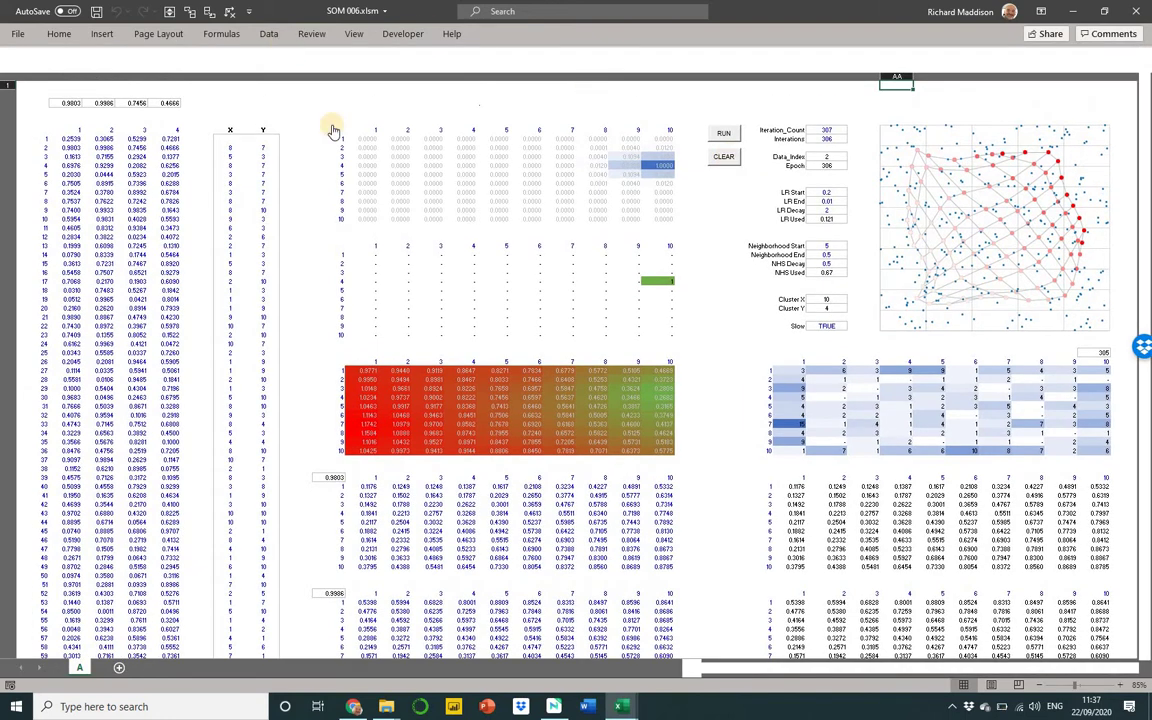
Trace precedents of the K33 distance formula and the J45 input value
click(369, 371)
key(alt+m)
key(p)
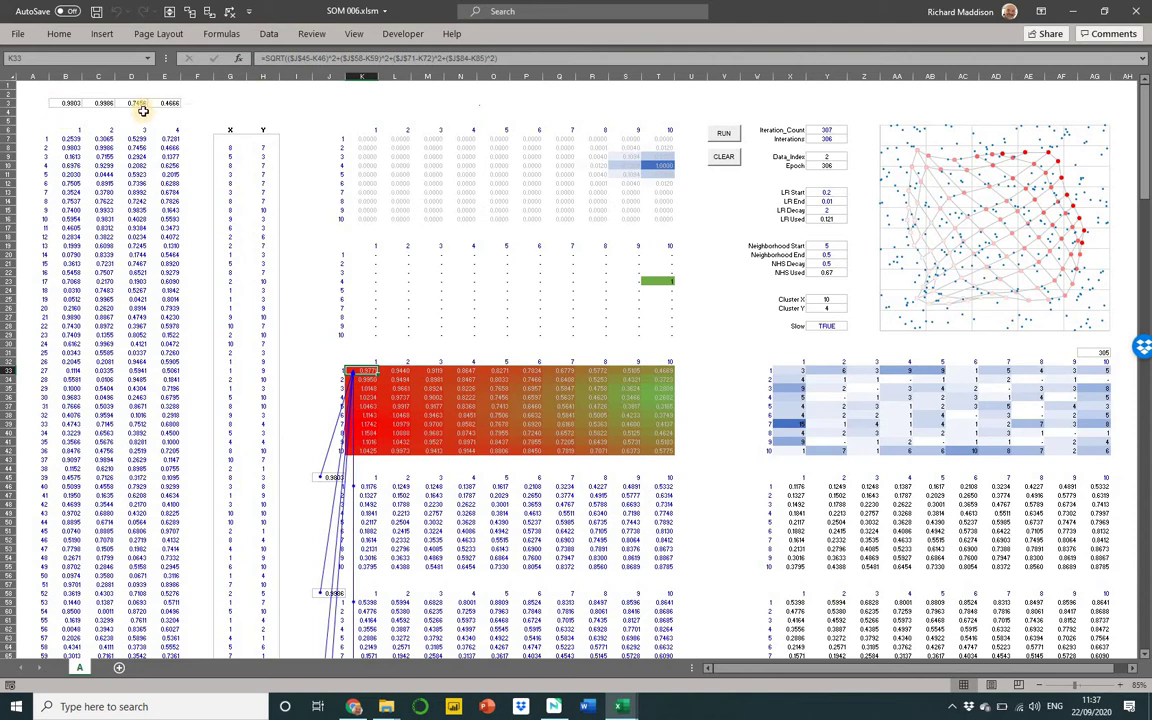
click(326, 479)
key(alt+m)
key(p)
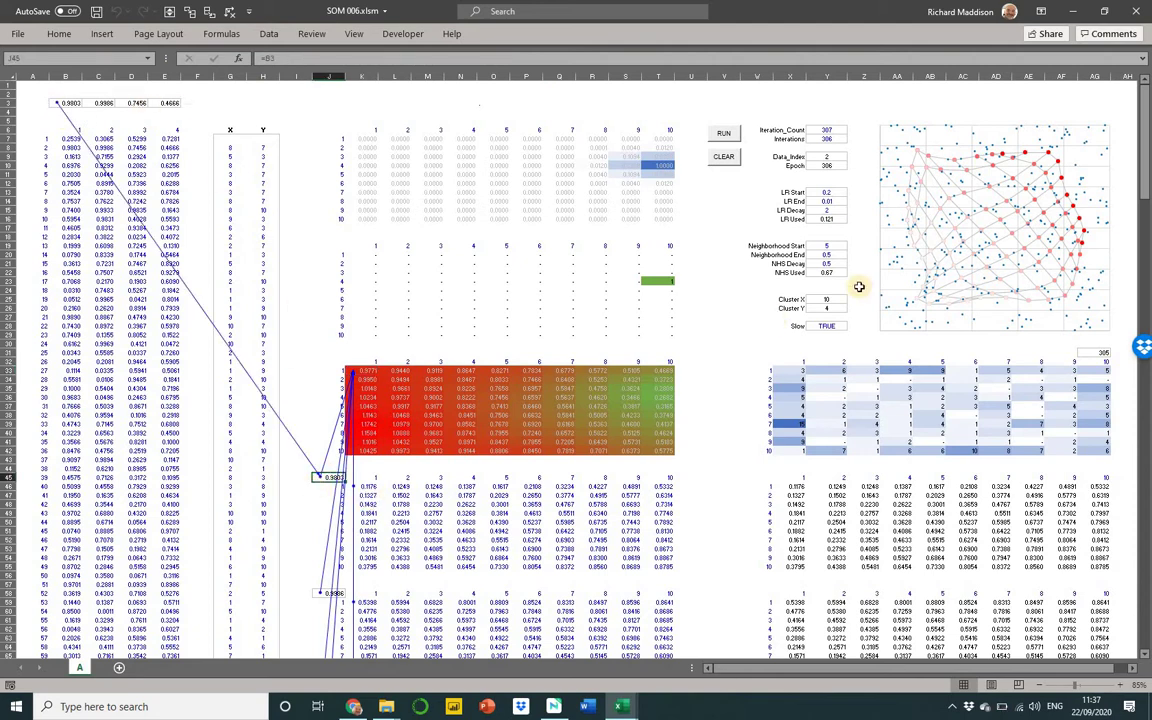
Inspect Iteration_Count, the Y9 Data_Index formula, data row 2, J45, K33 and winner cell T23
click(830, 131)
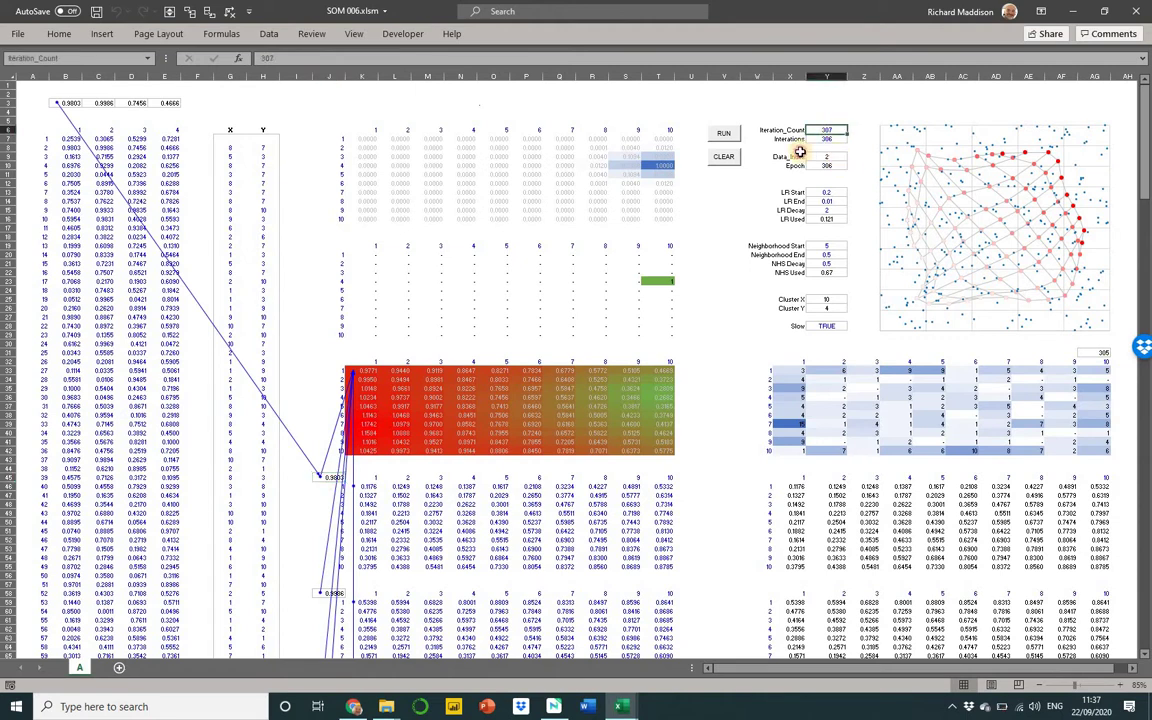
key(Down)
key(Down)
drag(69, 148, 165, 148)
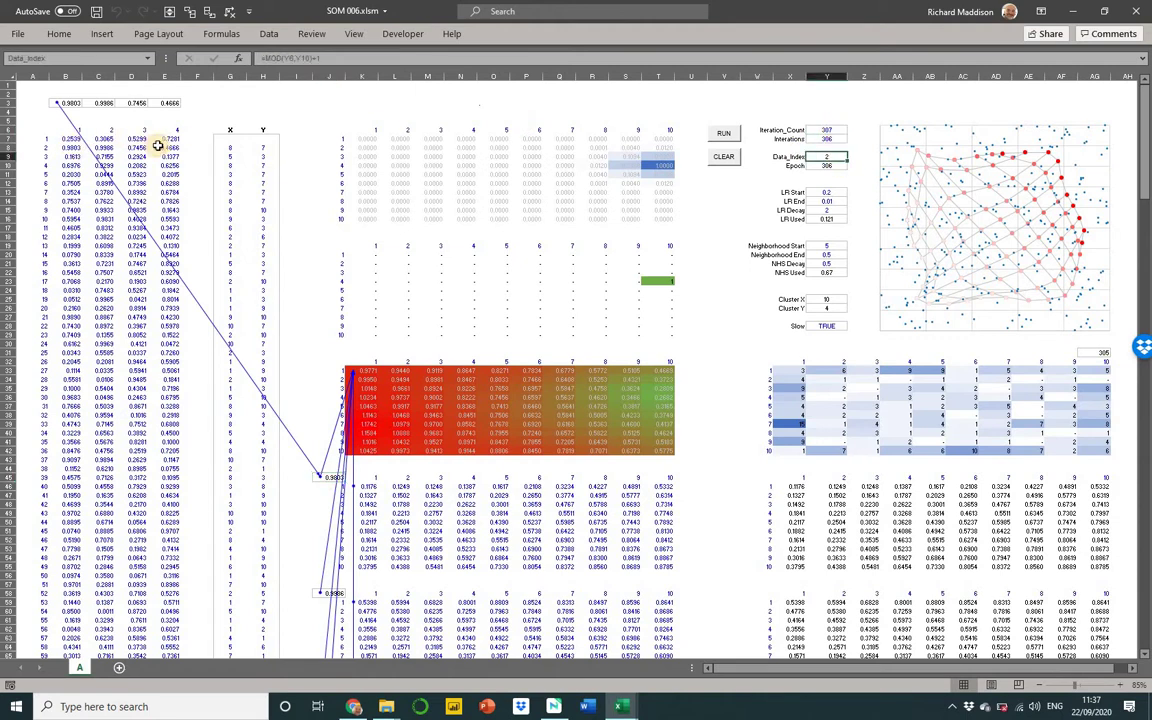
click(330, 474)
scroll(320, 455, down, 6)
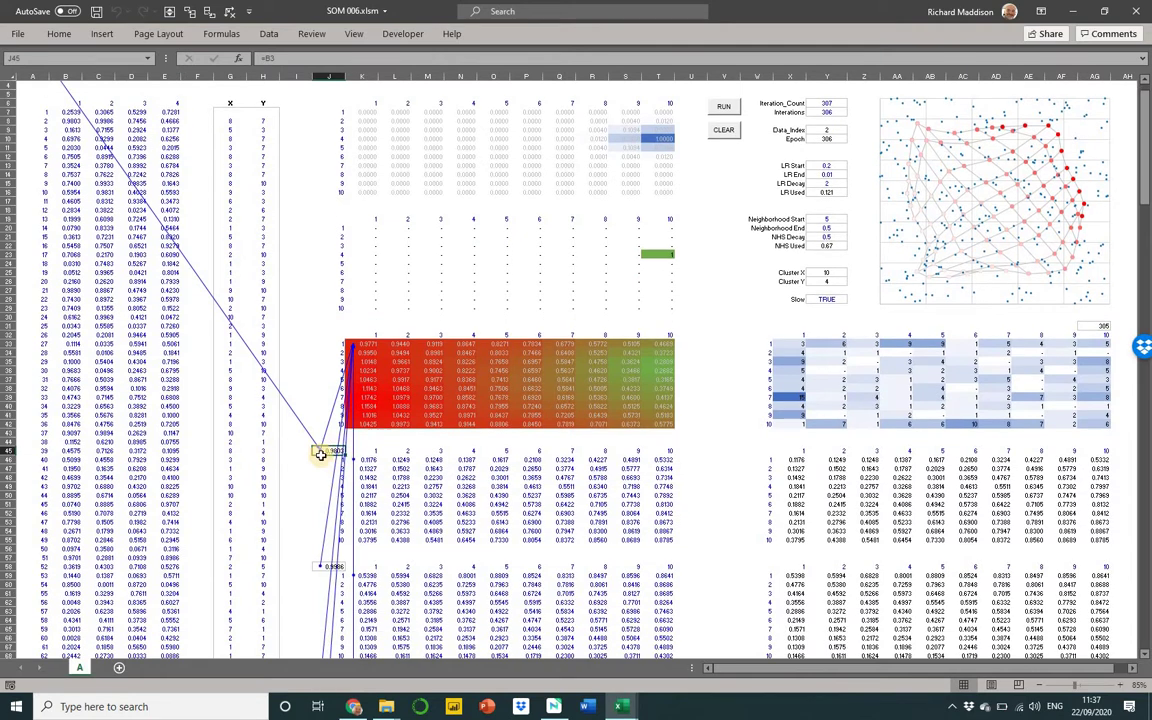
scroll(415, 347, up, 6)
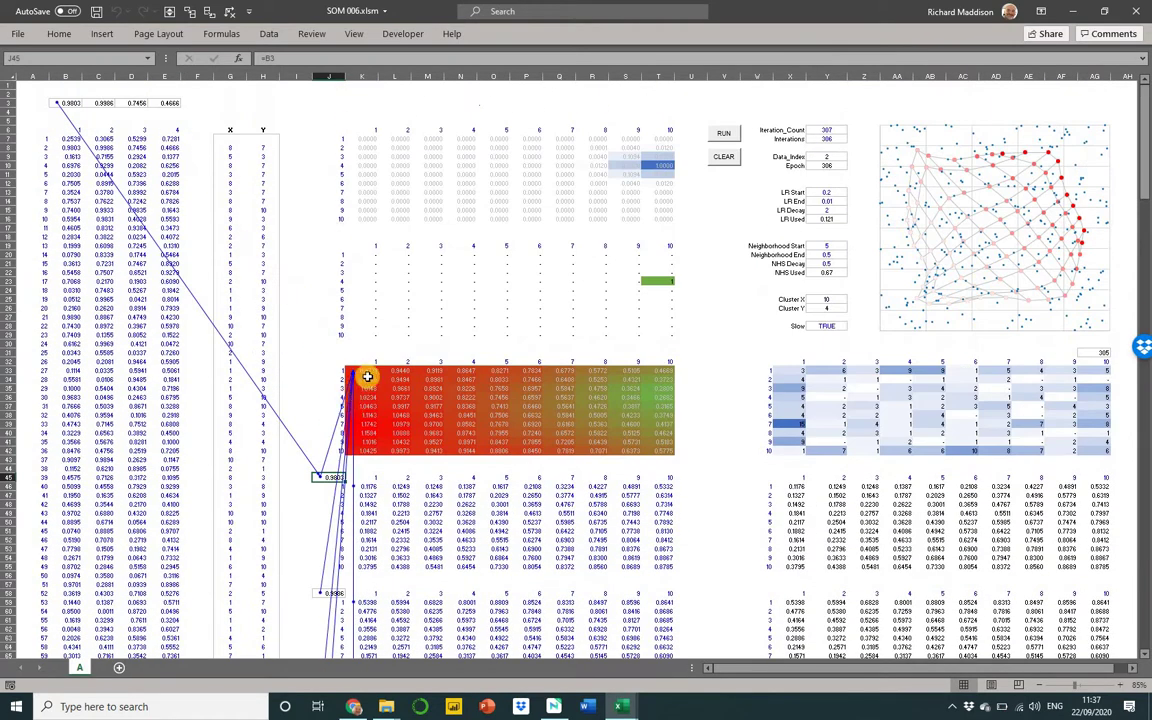
click(367, 373)
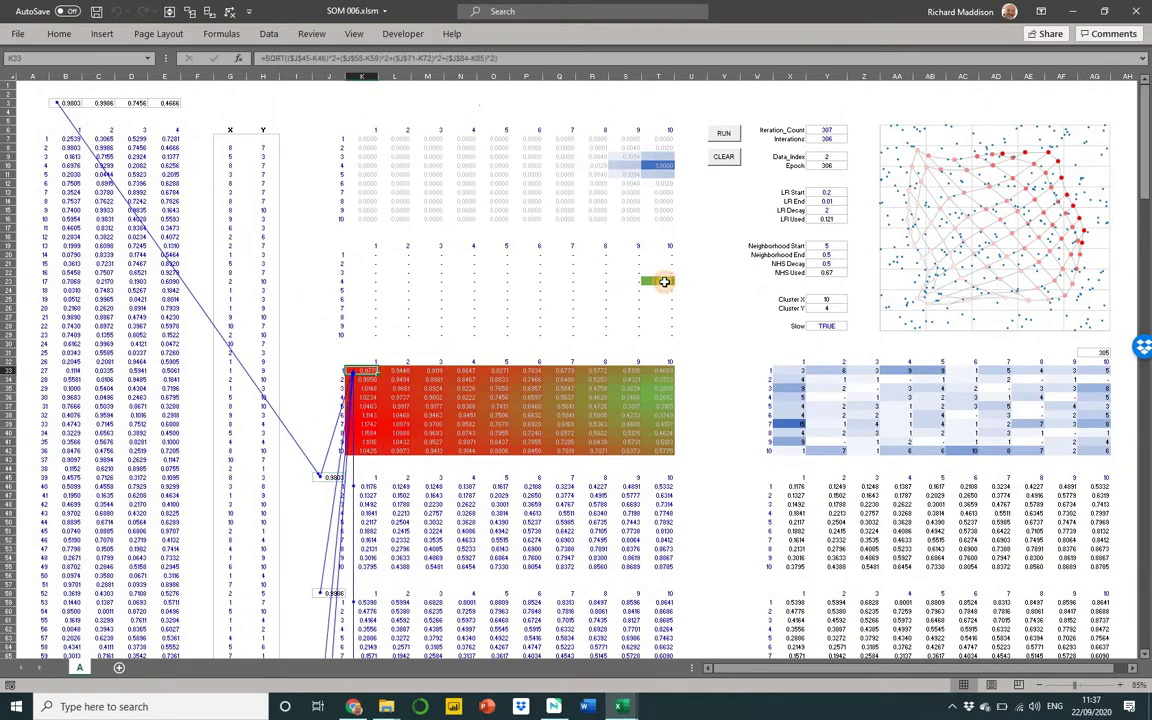
click(664, 281)
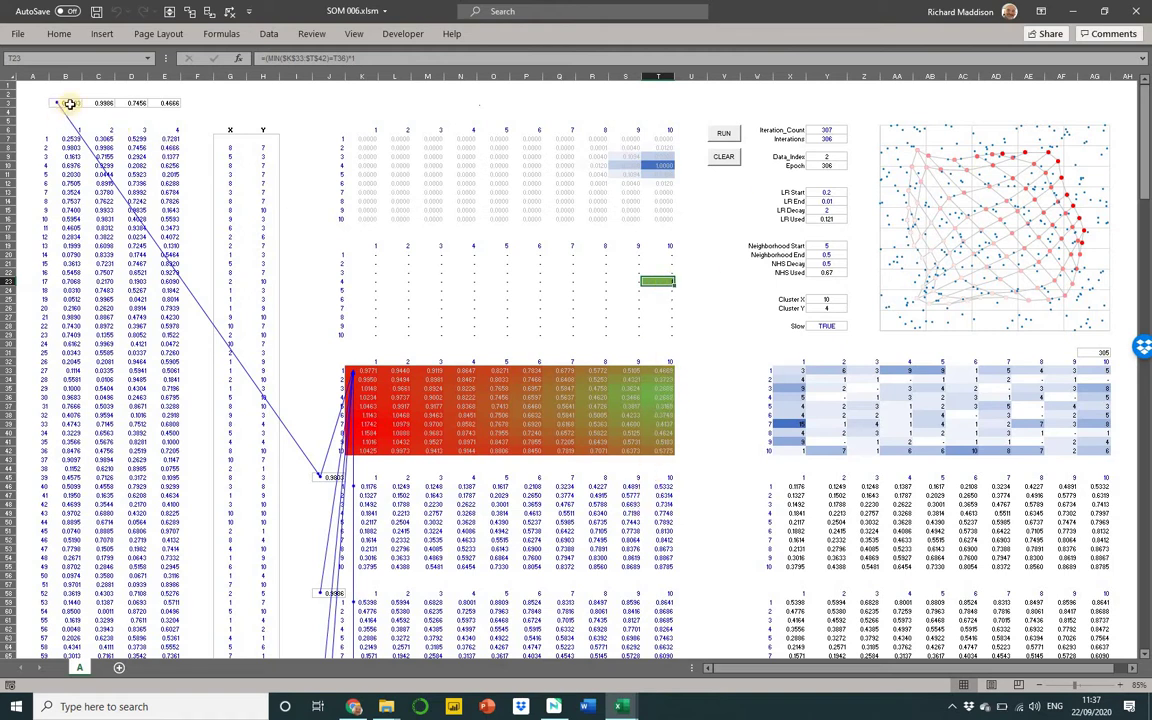
Trace T10's neighbourhood formula to Cluster X, Cluster Y and NHS Used, then select a weight-table block
click(659, 164)
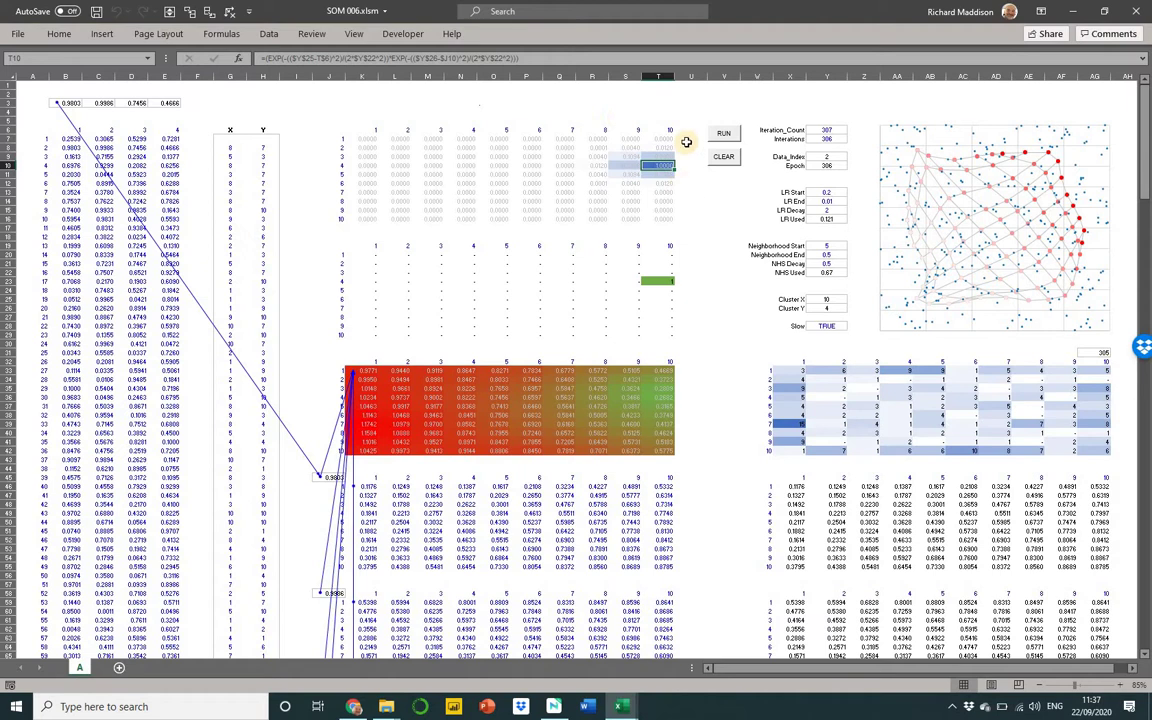
key(alt+m)
key(p)
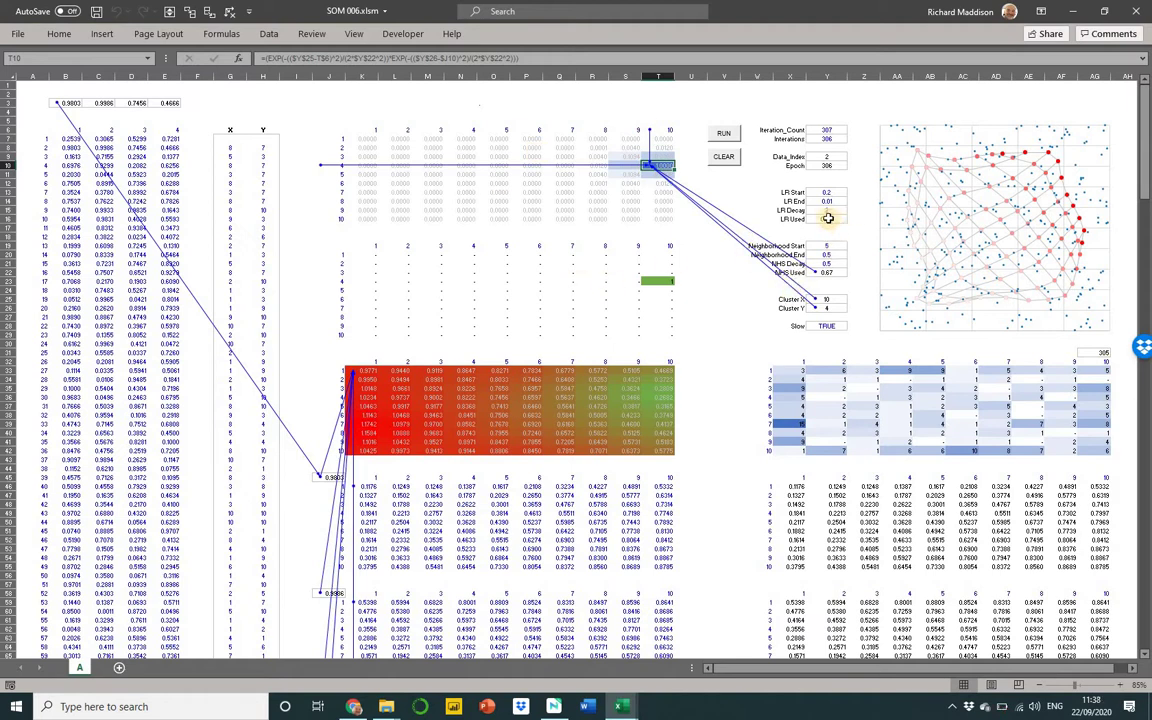
drag(388, 505, 419, 536)
Show the cells feeding Z50's updated-weight formula, leaving 0.4847 in Z50
click(418, 520)
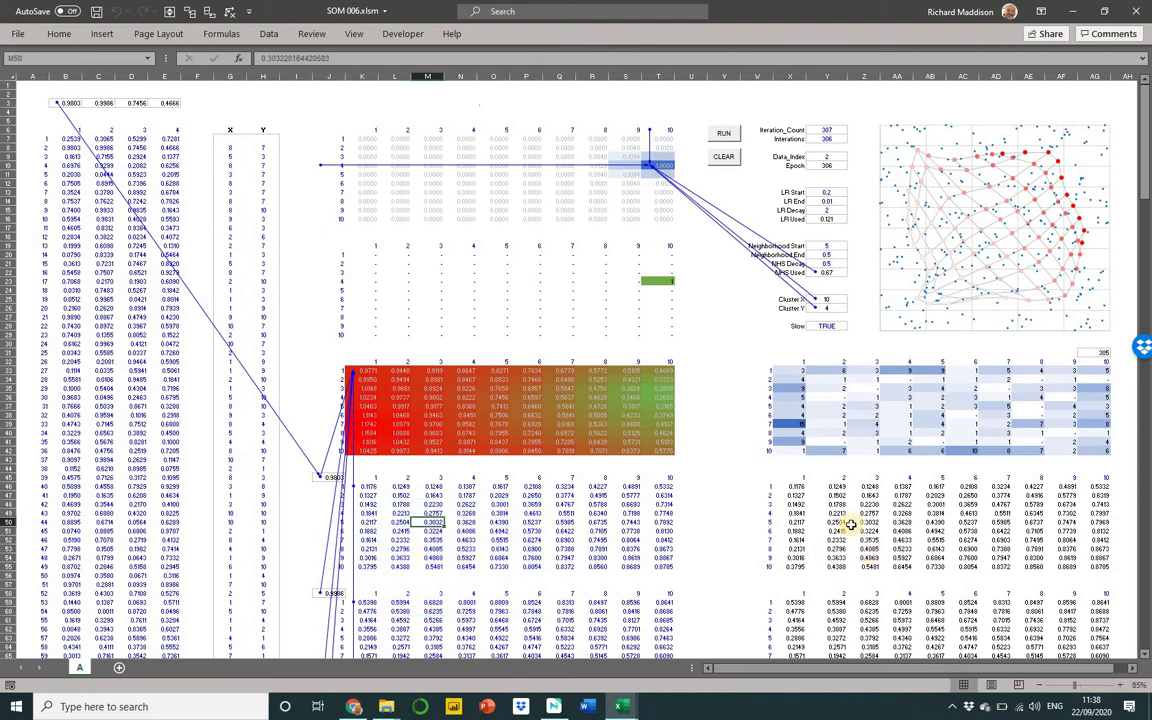
click(852, 523)
double_click(852, 526)
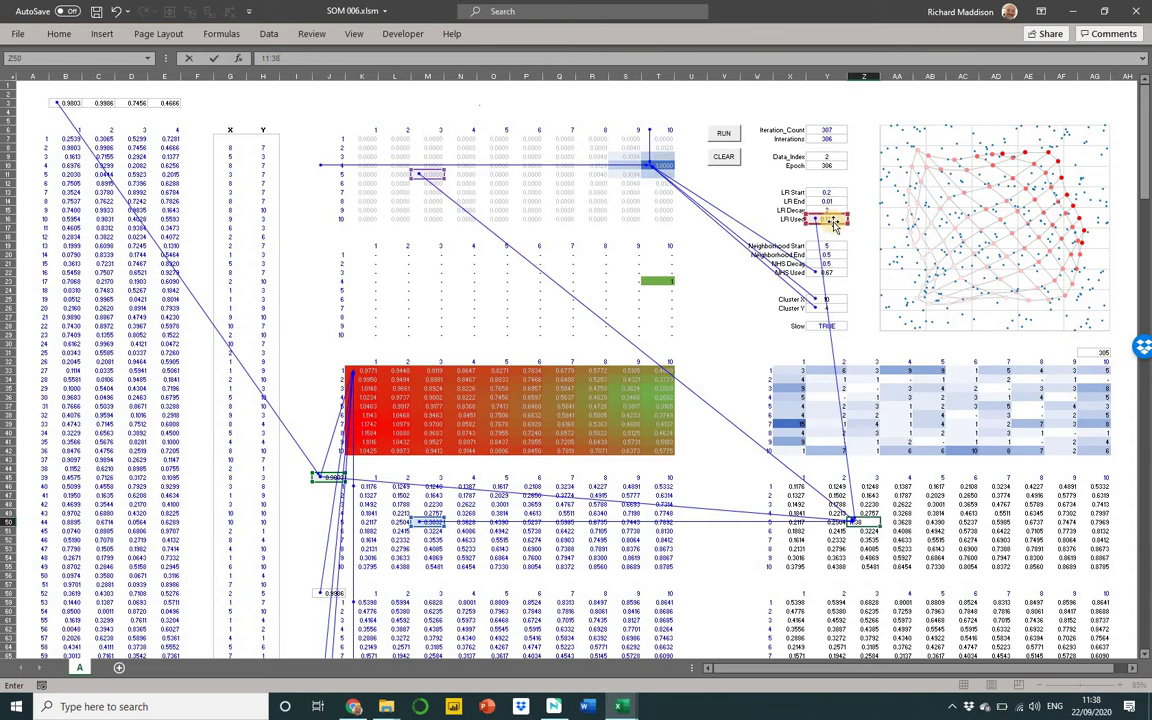
click(661, 282)
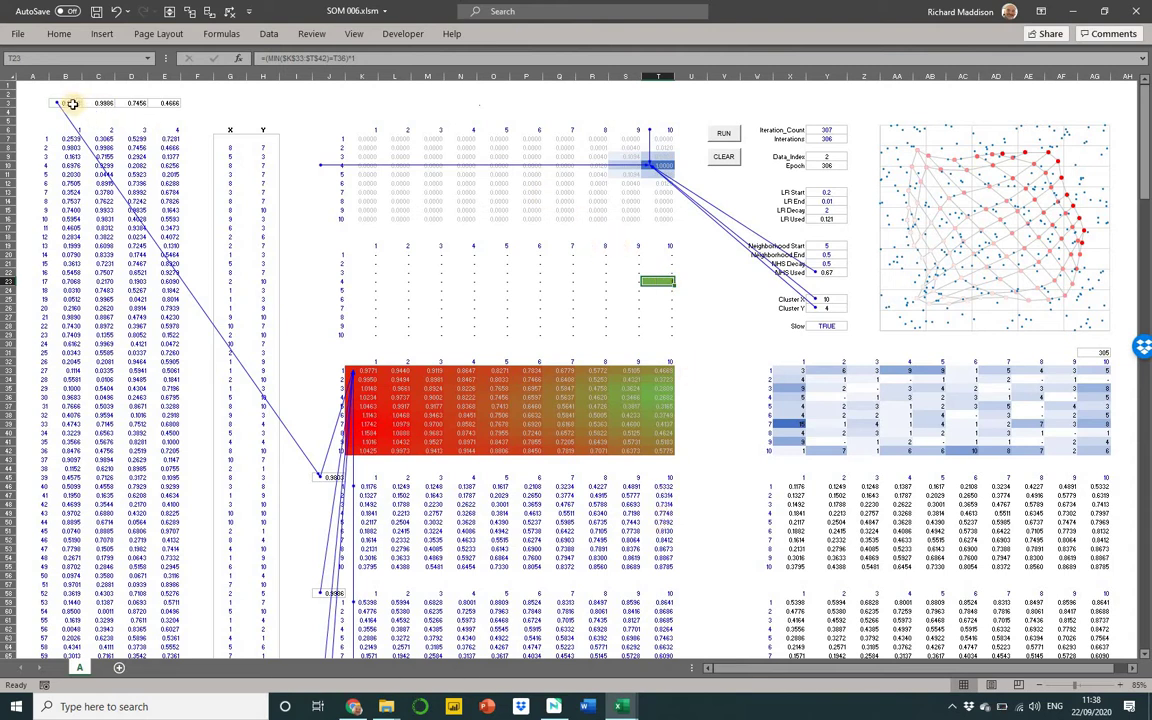
Inspect the sample values, S9 and row 11 neighbourhood values, Z50, AA36 and NHS Used (0.67)
drag(64, 103, 131, 103)
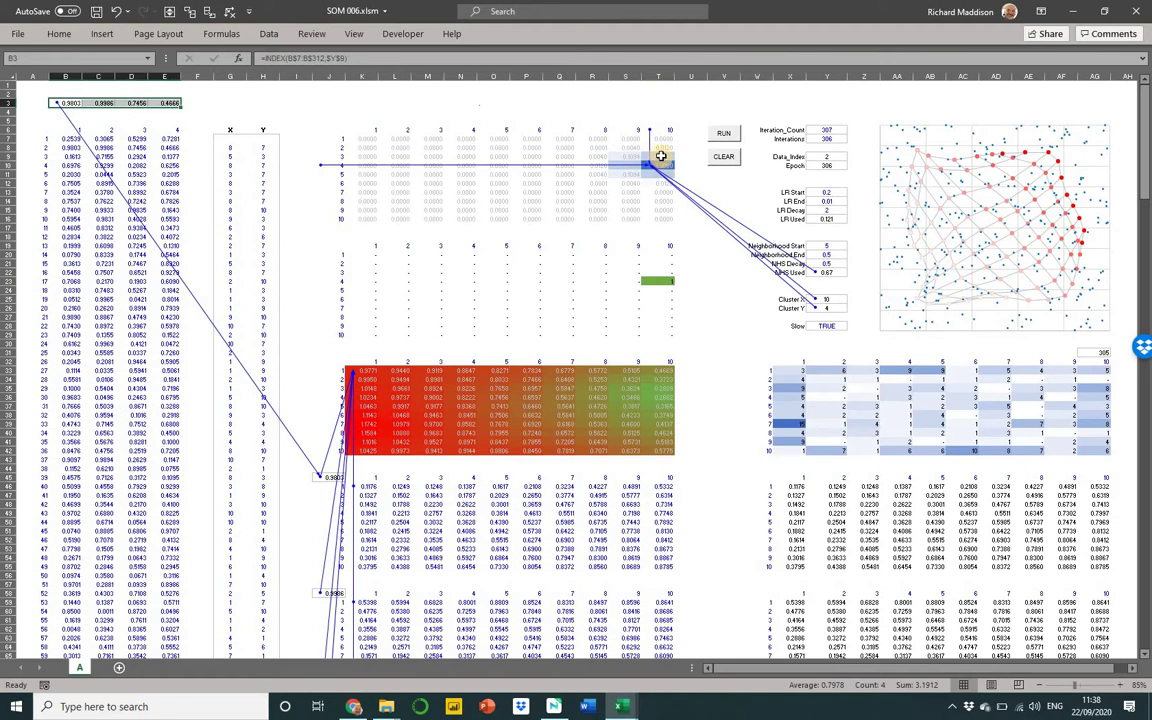
click(624, 156)
drag(647, 174, 622, 174)
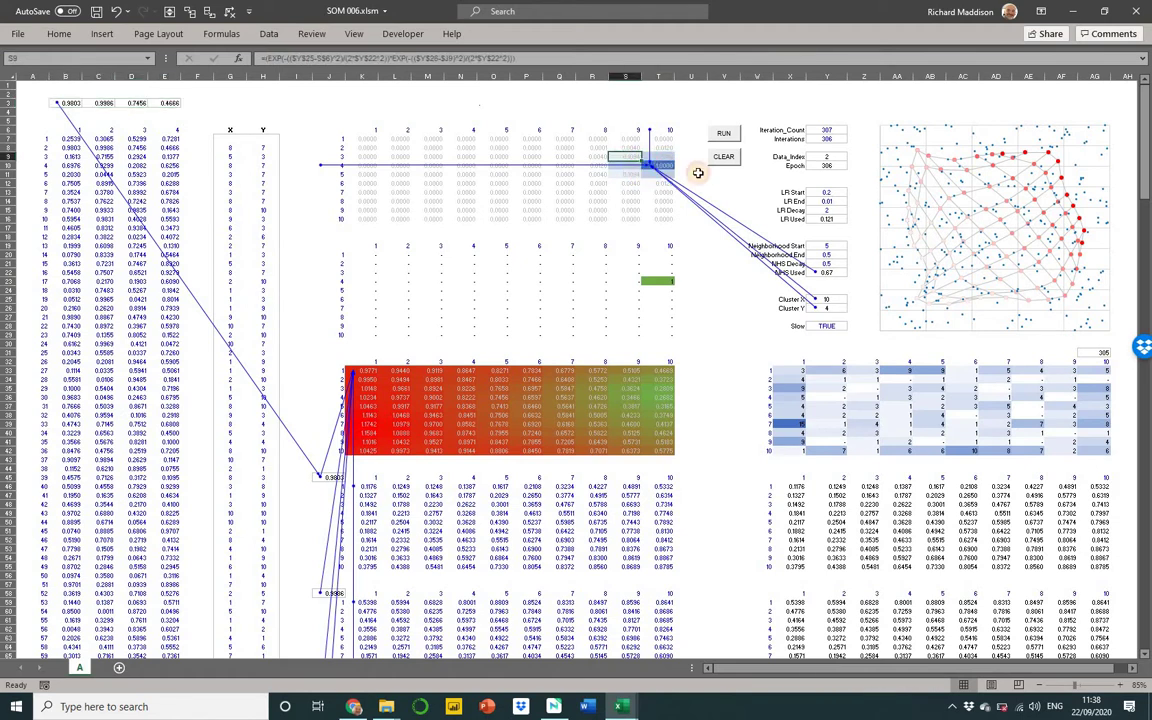
click(860, 522)
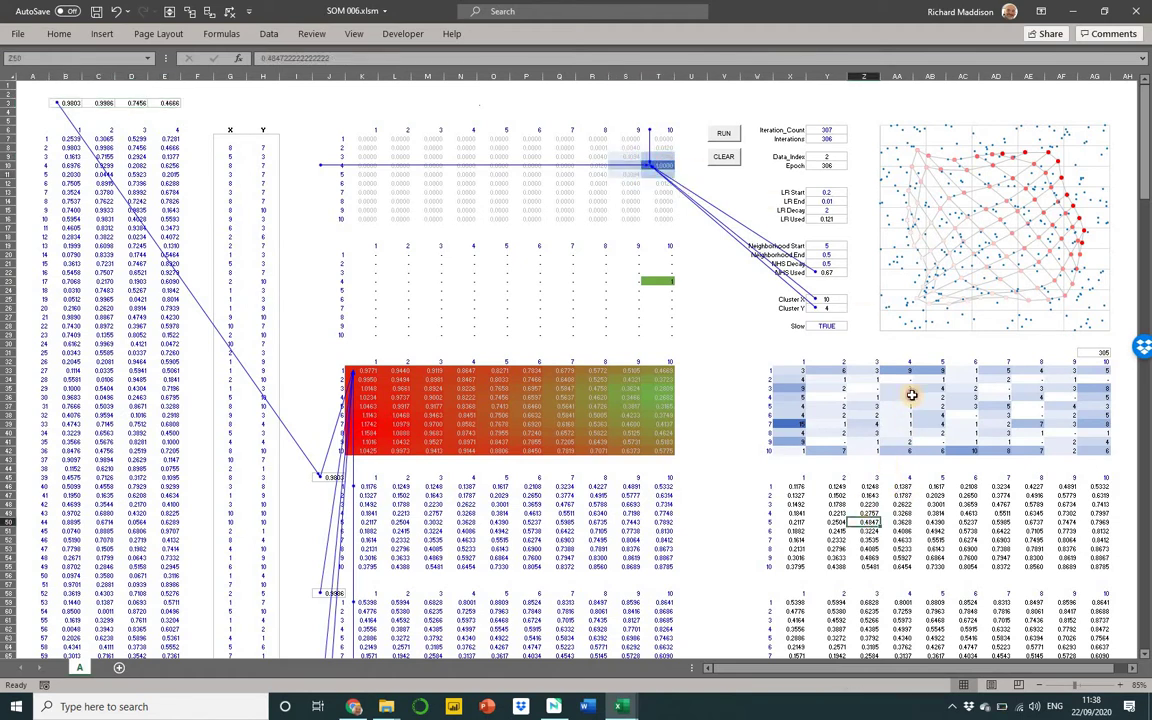
click(905, 397)
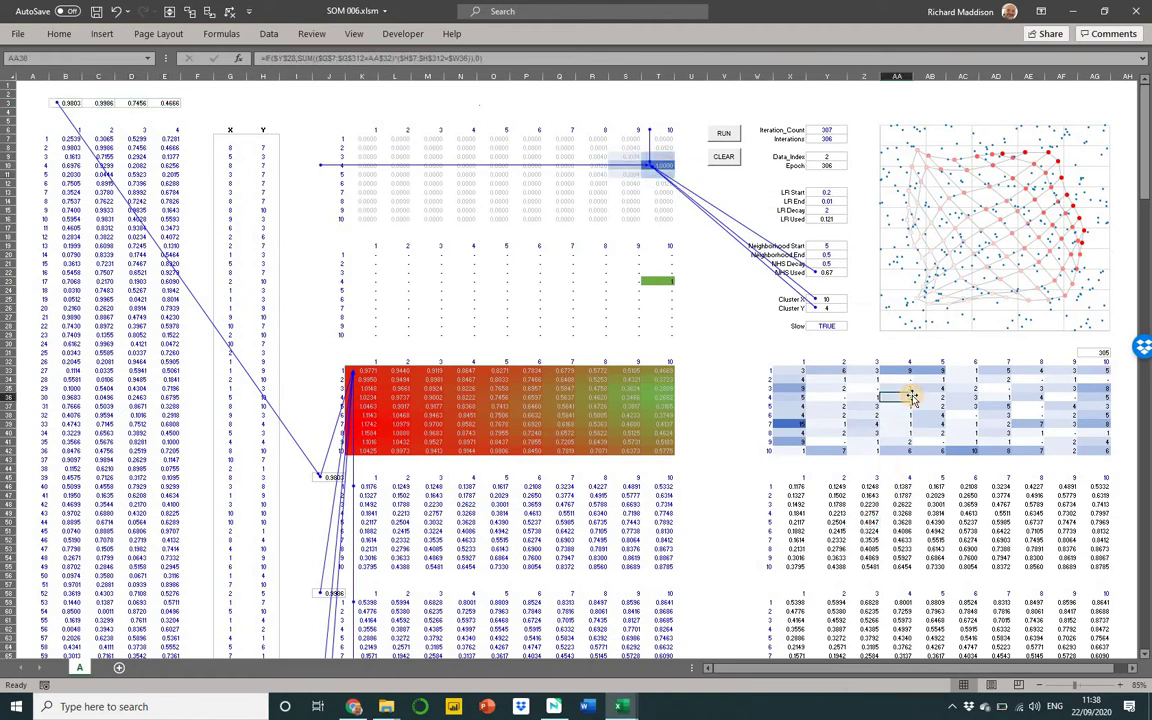
click(828, 272)
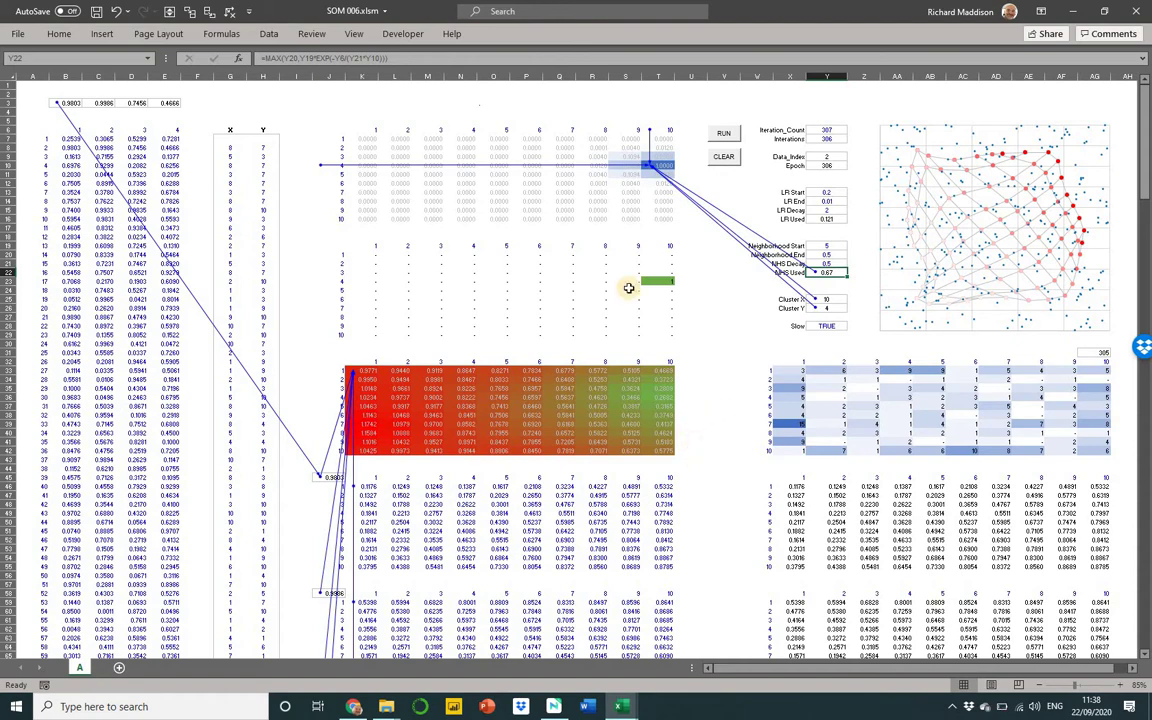
key(alt+Tab)
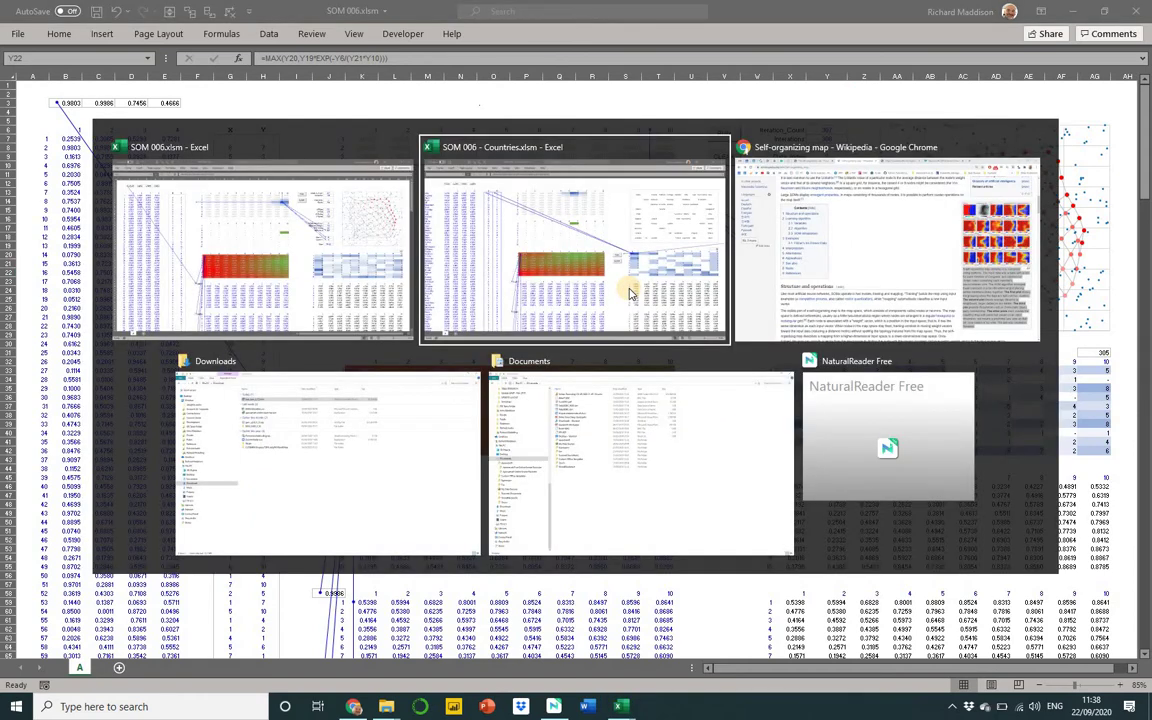
key(alt+Tab)
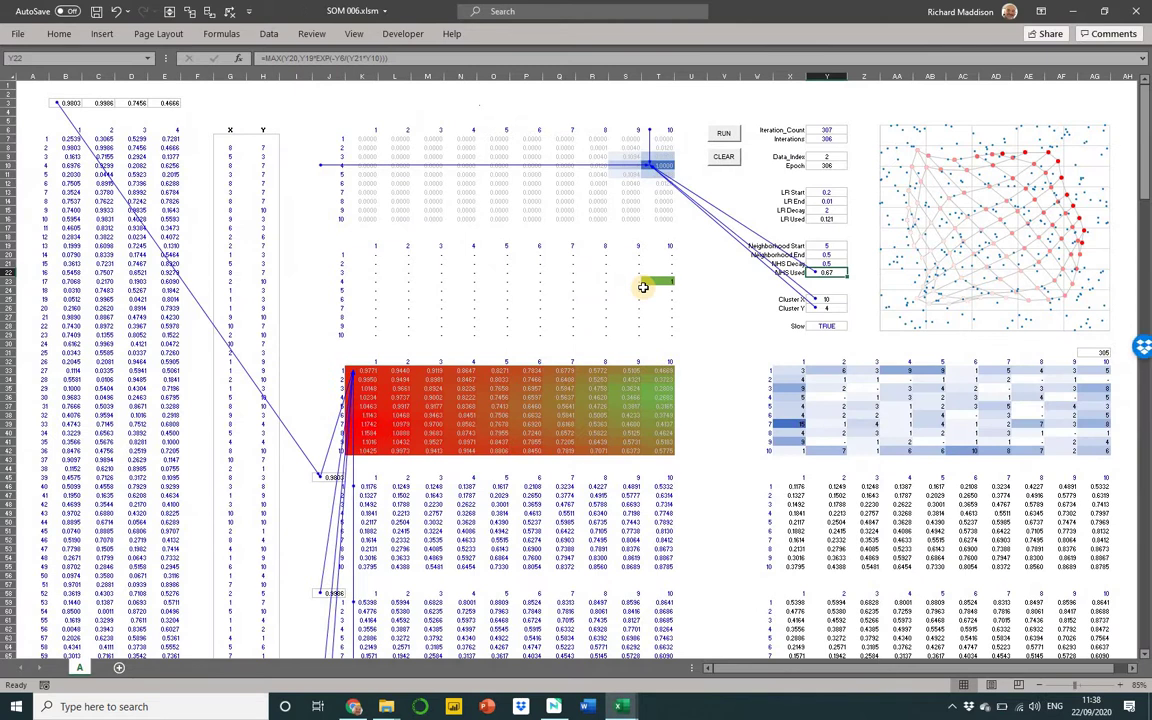